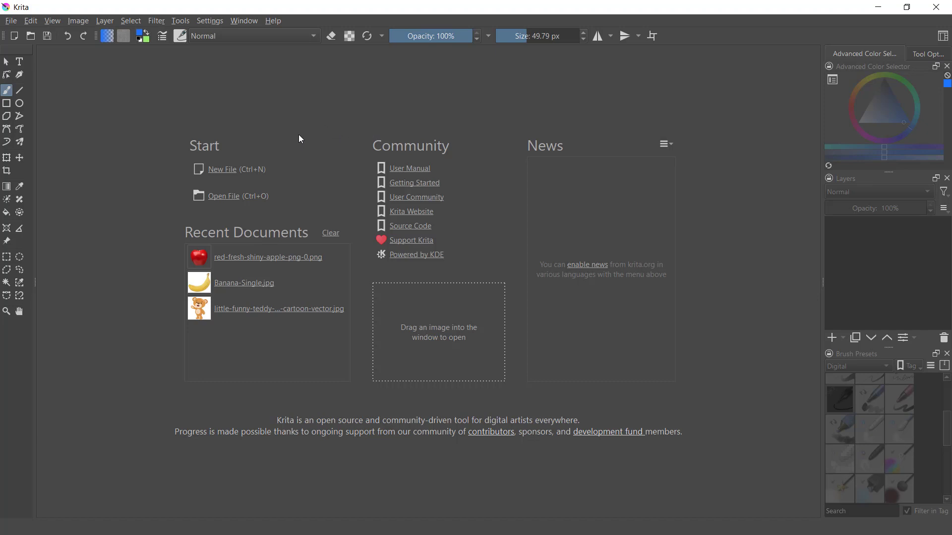
Step: Start a new 2484 × 1200 document from the Design cinema 16:10 template
click(222, 171)
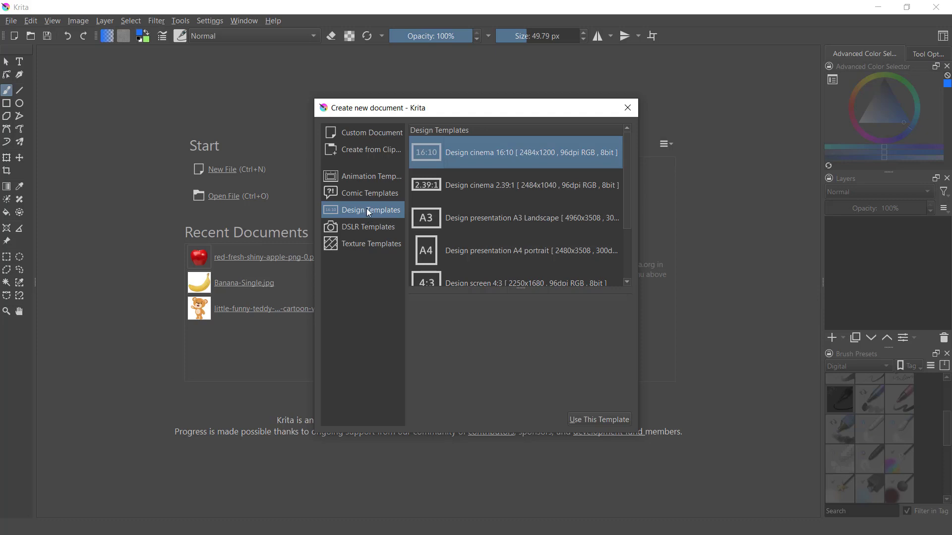
click(597, 419)
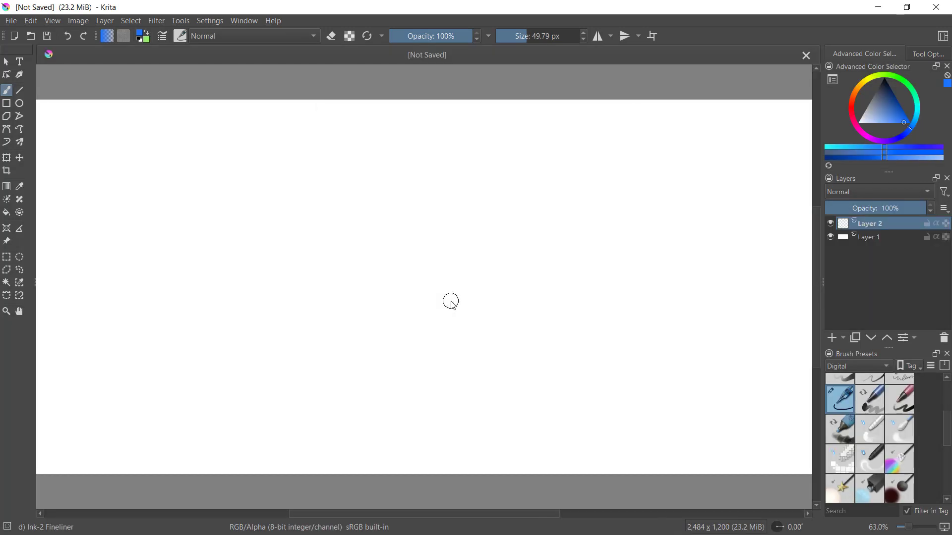
scroll(387, 263, down, 1)
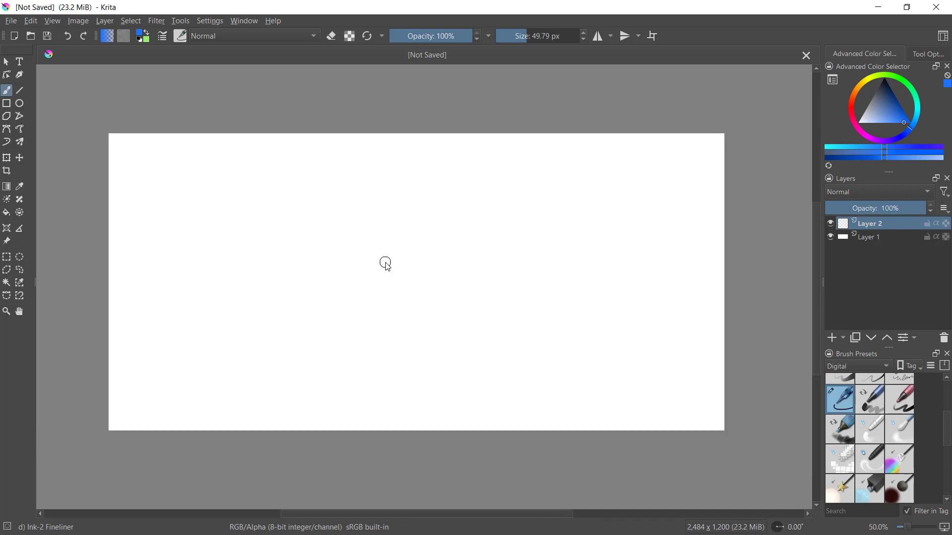
Step: Show the Animation Timeline docker, undoing an accidental keyframe move to frame 11
click(215, 21)
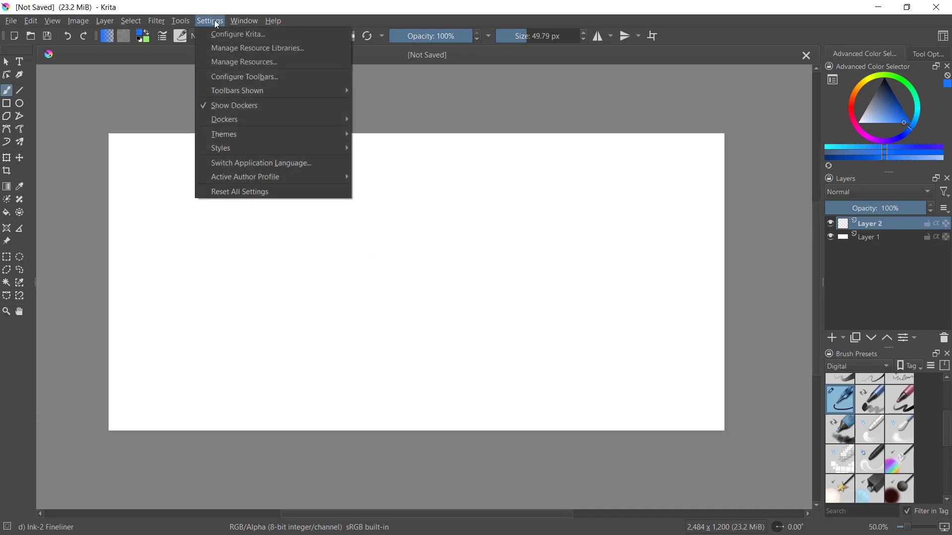
mouse_move(224, 120)
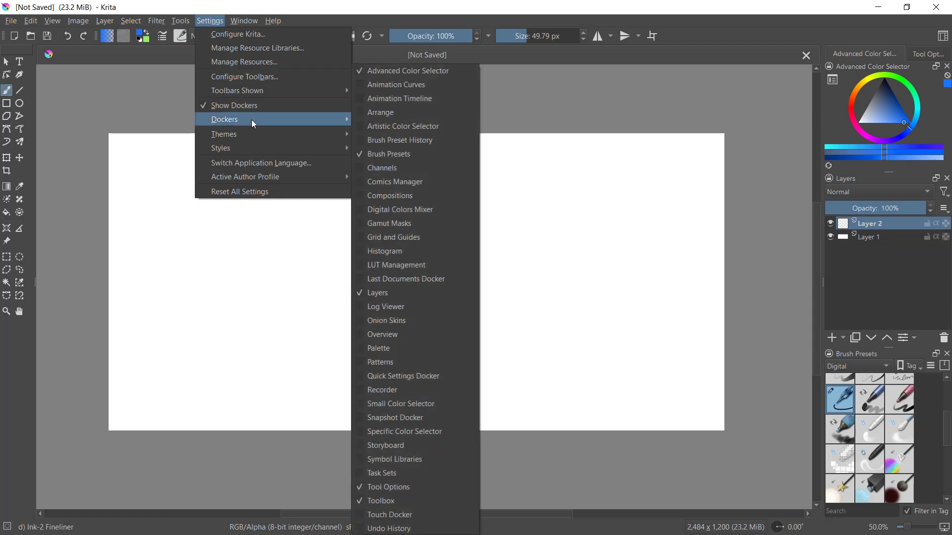
click(395, 98)
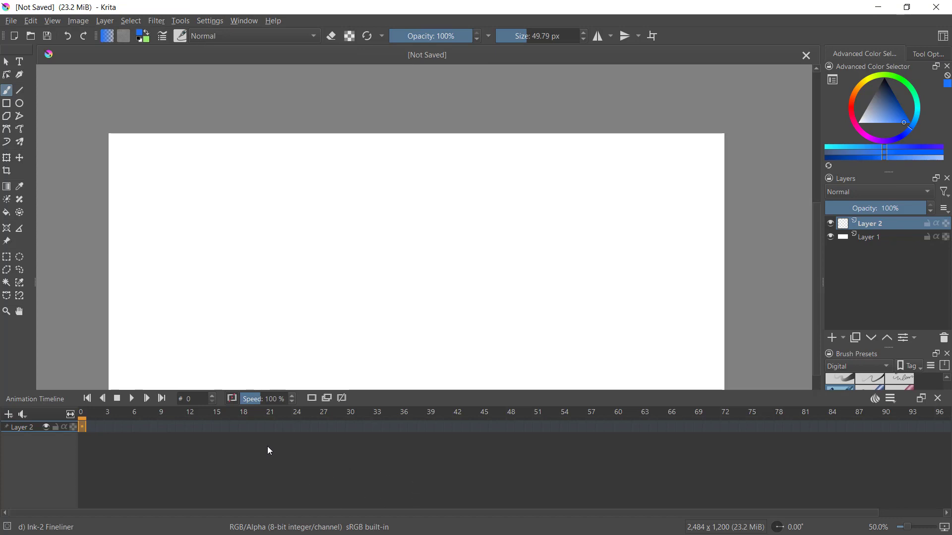
drag(82, 427, 181, 427)
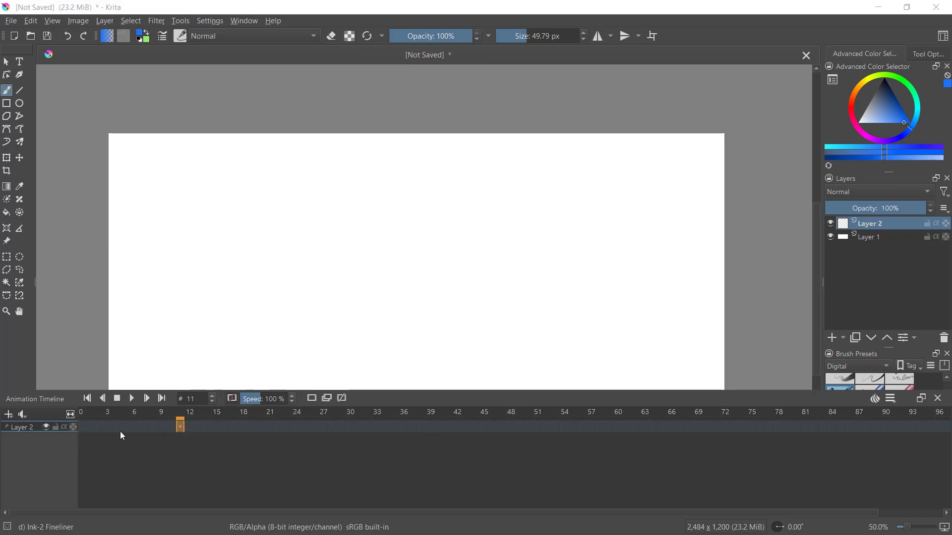
key(ctrl+z)
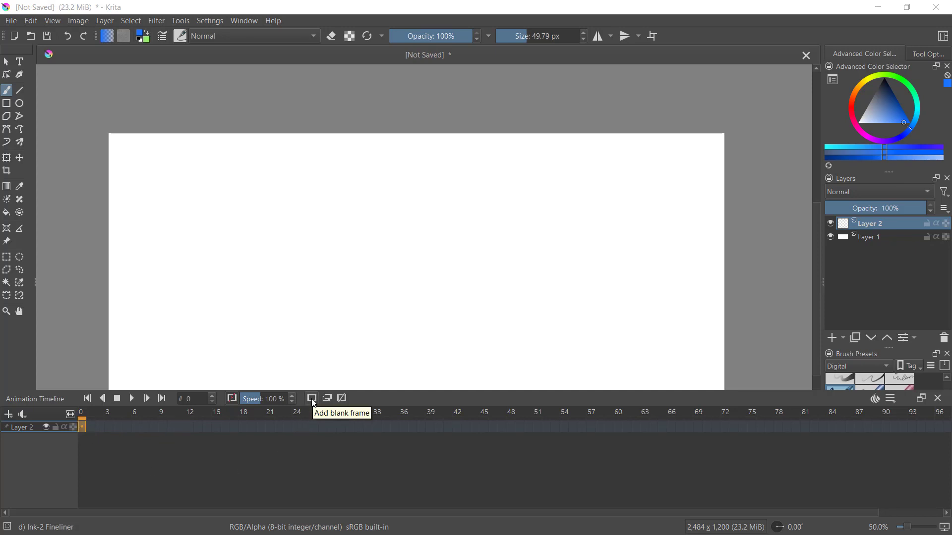
Step: Add a blank keyframe at frame 0 of Layer 2
click(312, 398)
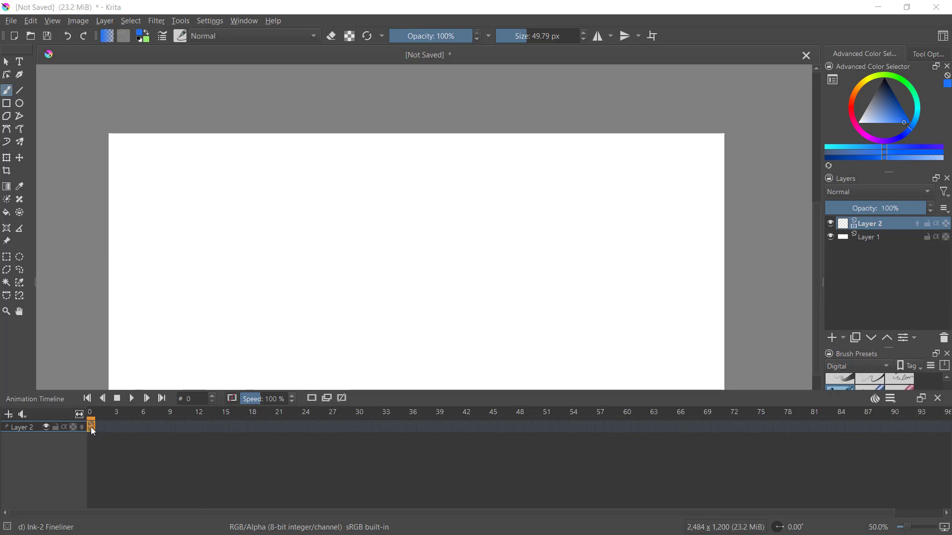
scroll(385, 274, down, 1)
scroll(387, 320, down, 2)
scroll(389, 322, up, 2)
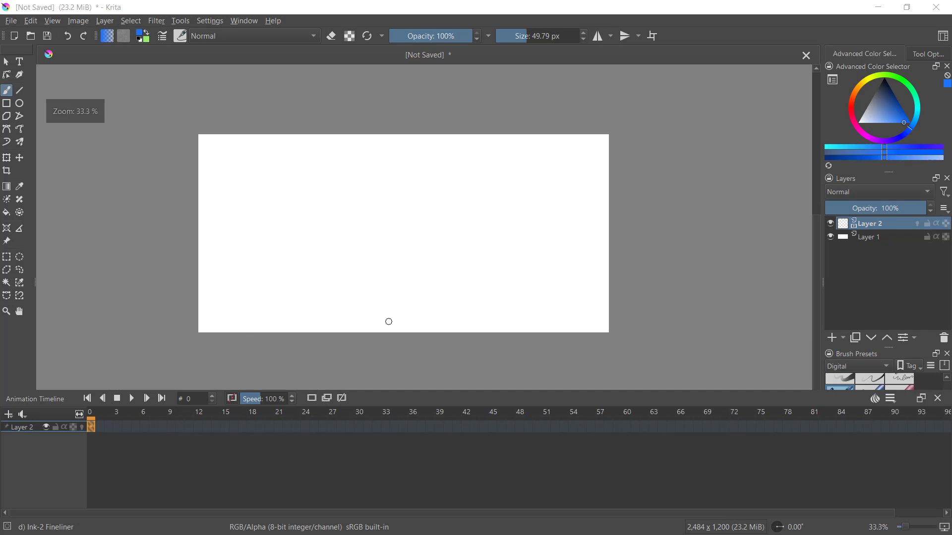
scroll(397, 263, up, 1)
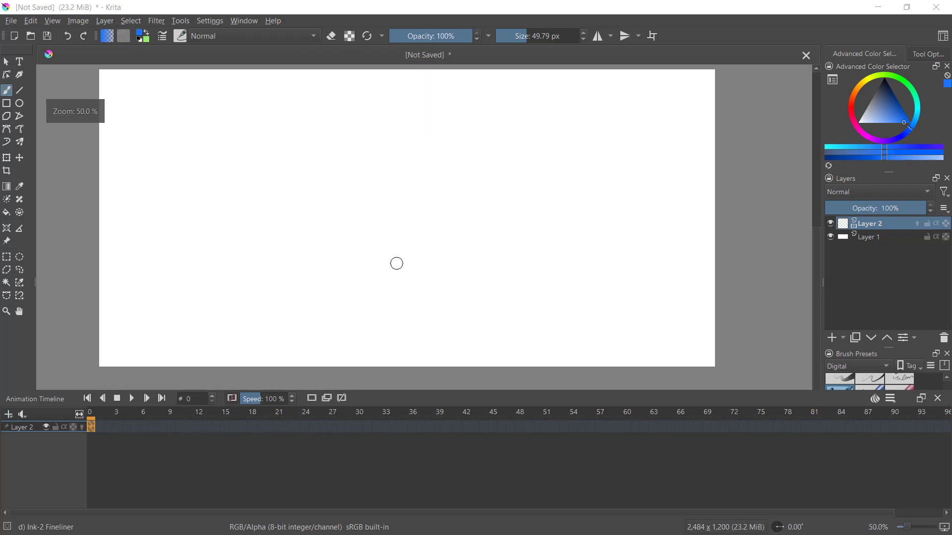
Step: Draw a blue rectangle outline on frame 0 and make frame 1 a blank keyframe
click(10, 106)
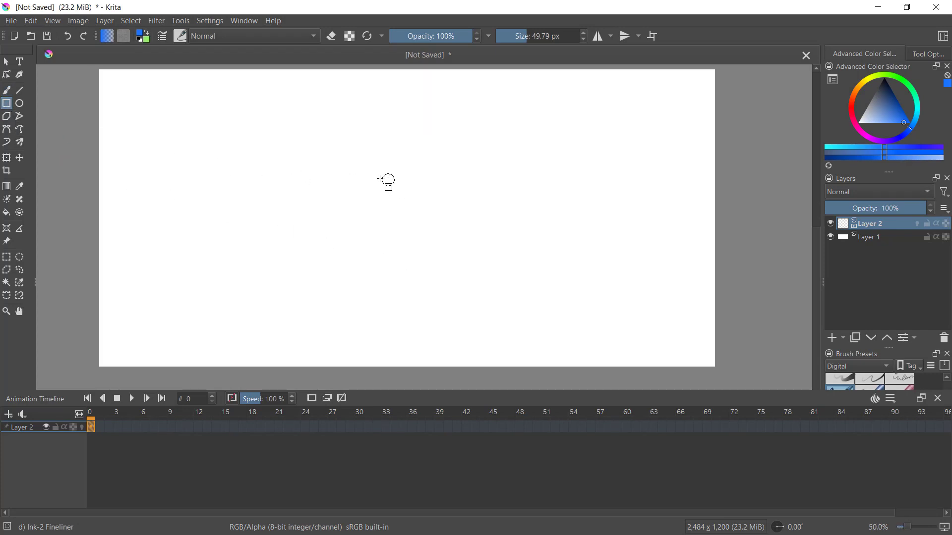
drag(341, 163, 450, 259)
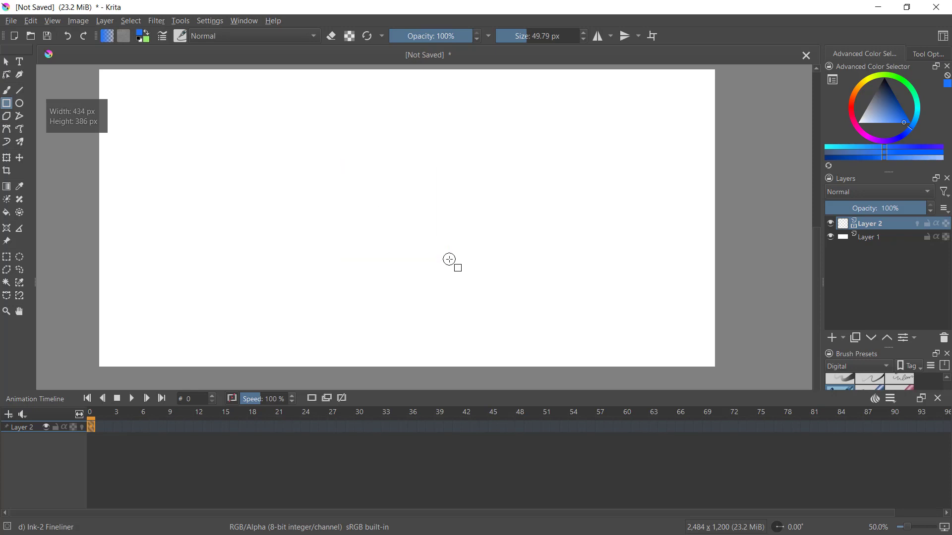
click(101, 429)
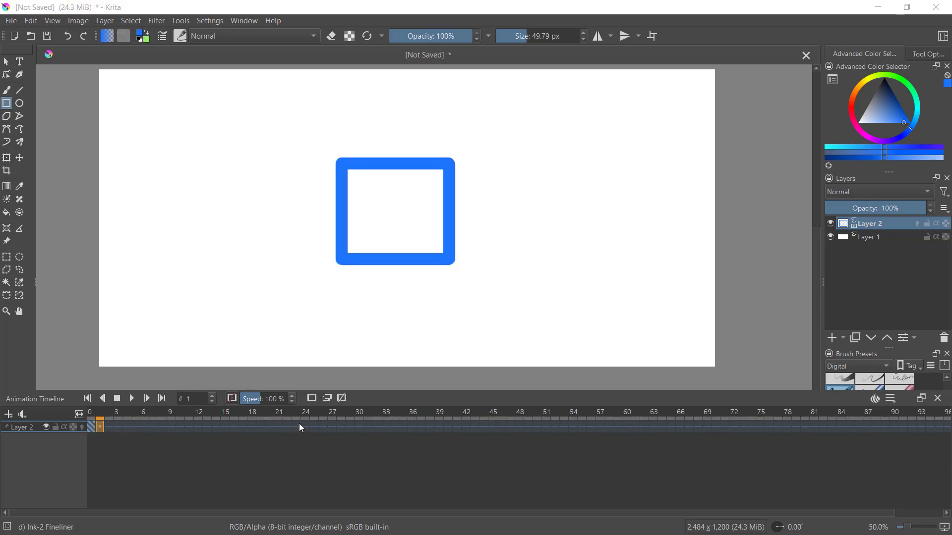
click(312, 399)
click(313, 399)
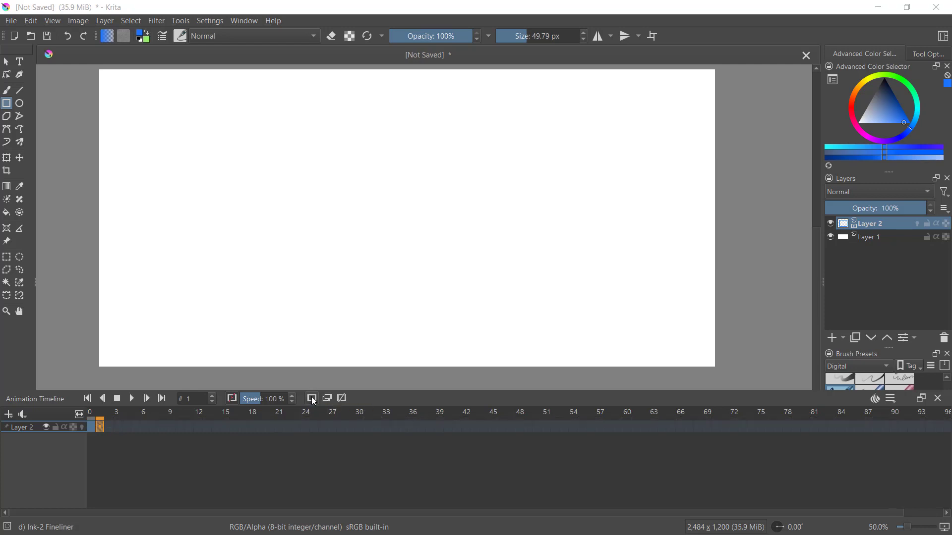
Step: Turn on onion skin and draw a blue ellipse over the rectangle's ghost on frame 1
click(83, 431)
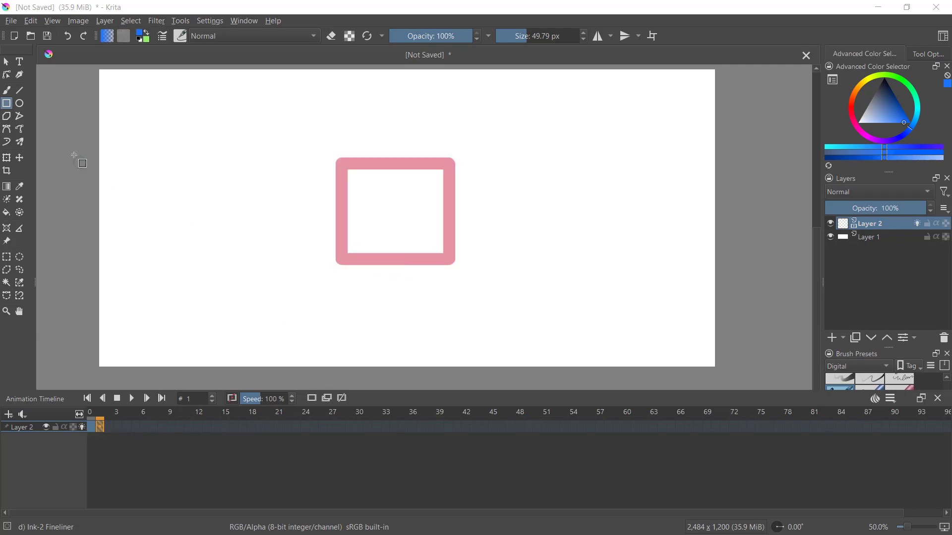
click(20, 103)
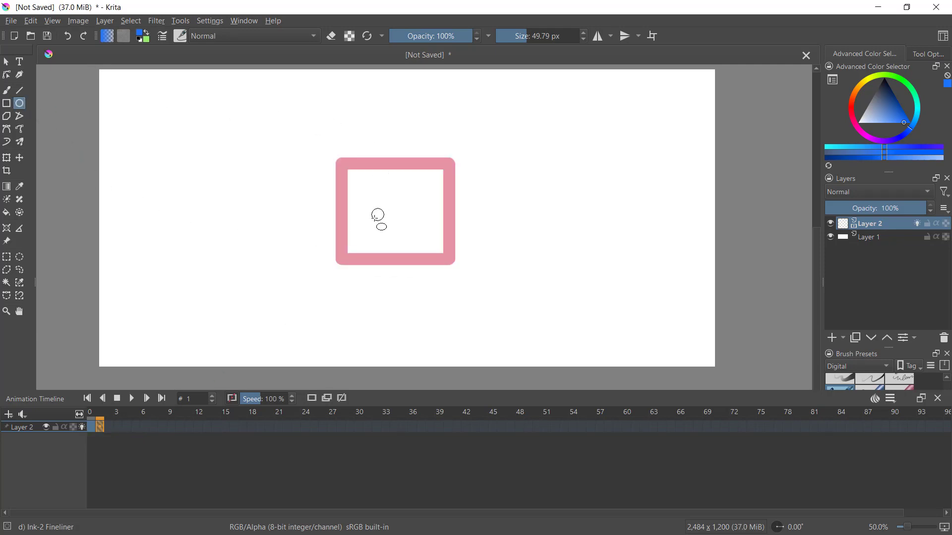
drag(343, 258, 449, 164)
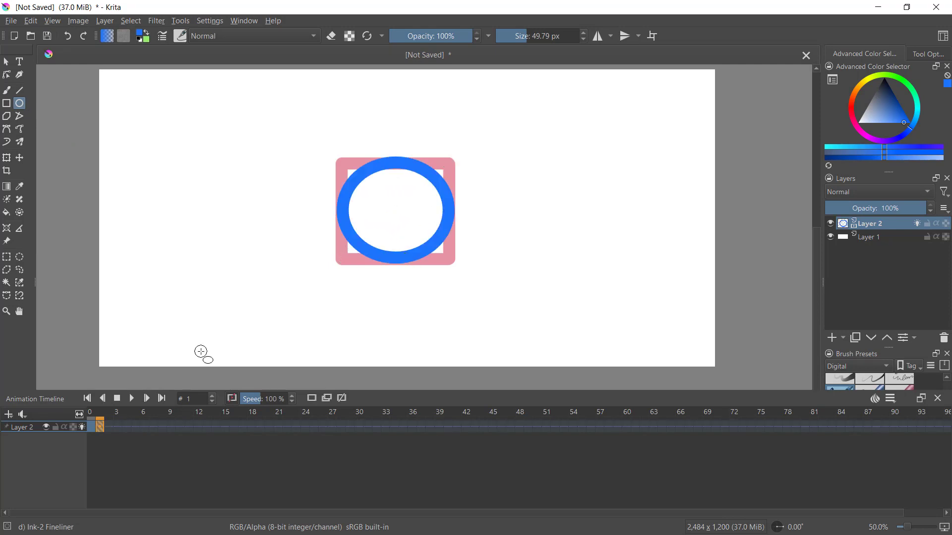
click(111, 427)
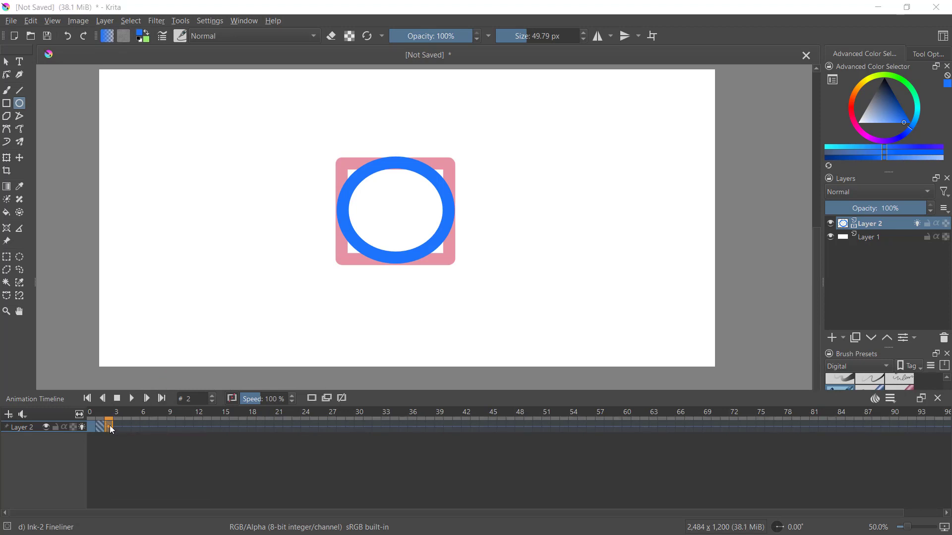
Step: Add a blank keyframe at frame 2 and draw a smaller blue rectangle inside the ellipse
click(312, 399)
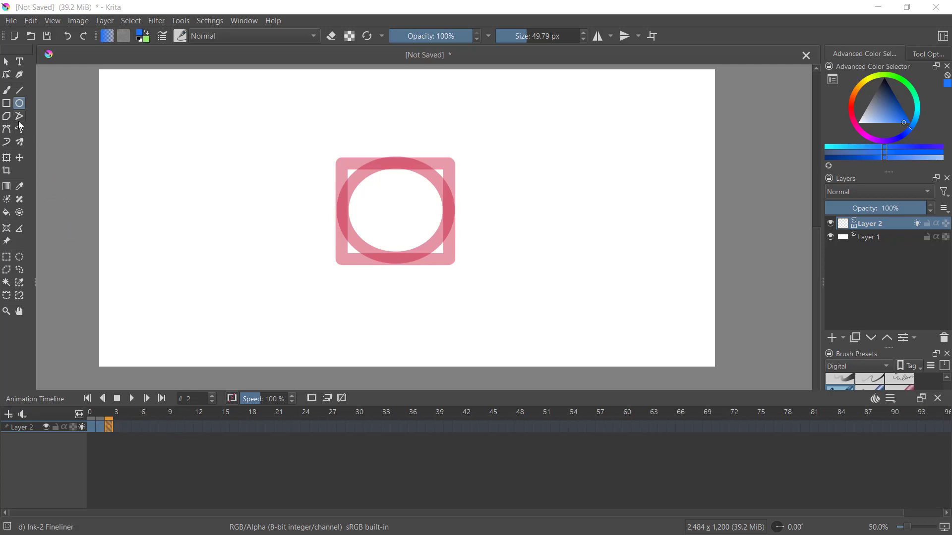
click(7, 103)
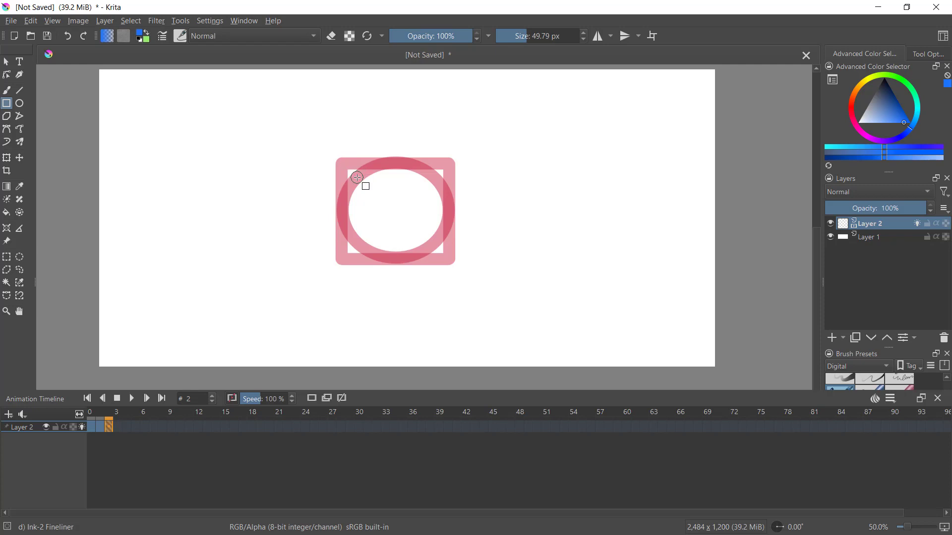
drag(356, 177, 435, 244)
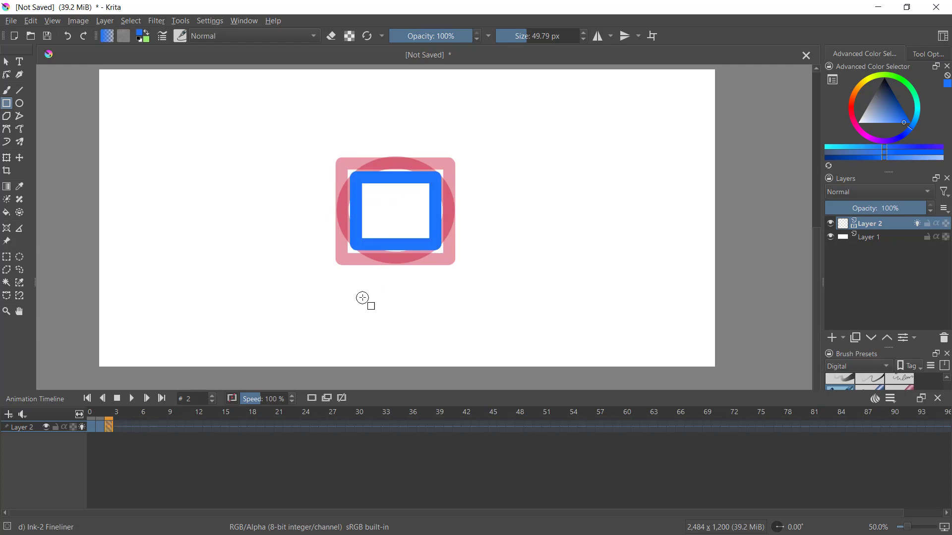
click(119, 426)
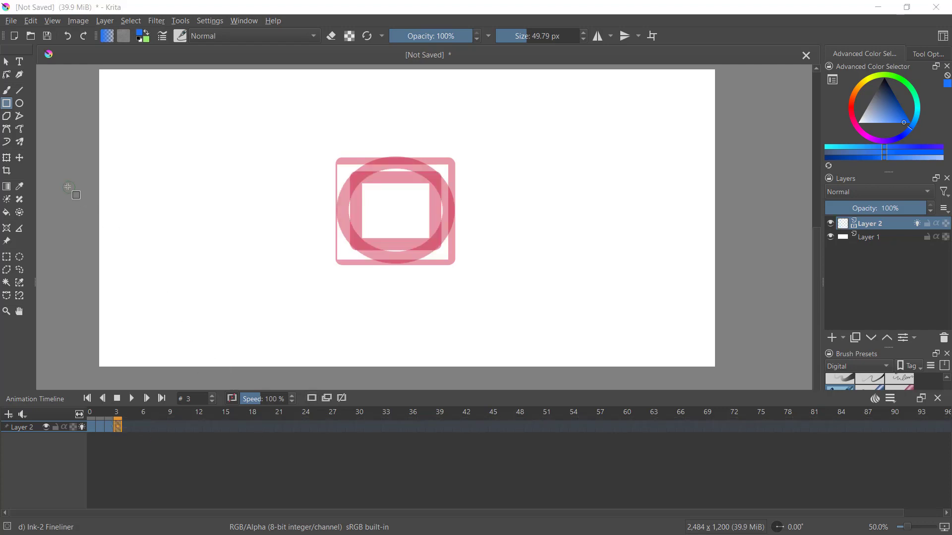
Step: Draw a smaller blue ellipse outline on frame 3
click(20, 105)
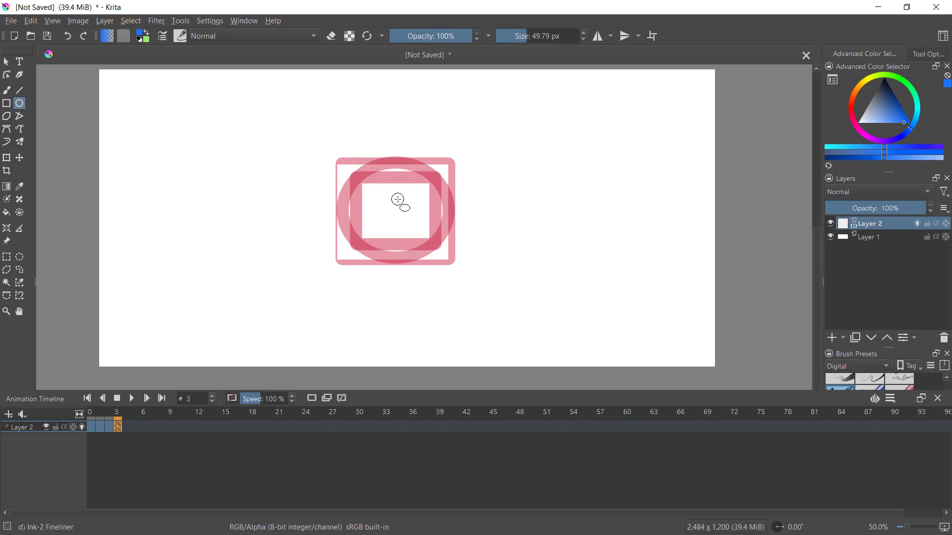
drag(357, 243, 435, 177)
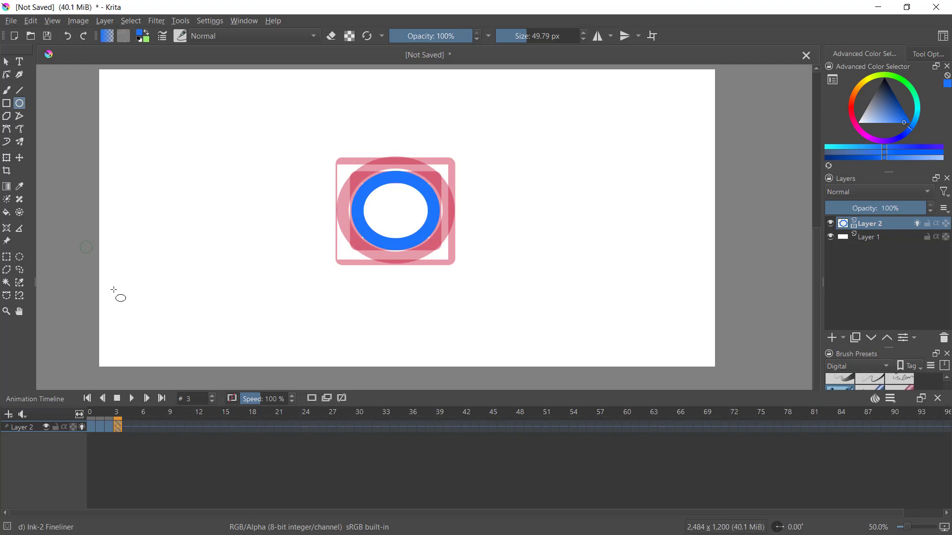
click(129, 428)
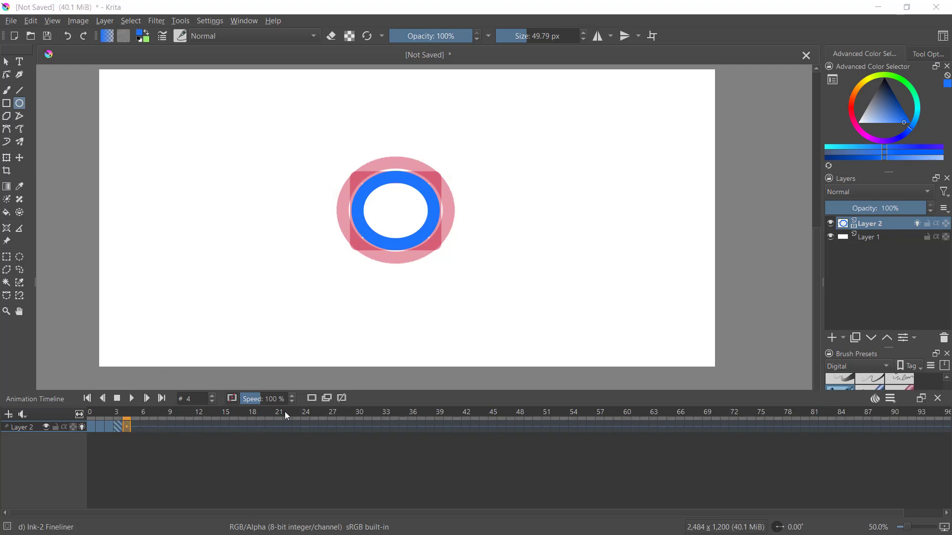
Step: Add a blank keyframe at frame 4, draw an even smaller blue rectangle, and scrub the frames
click(312, 399)
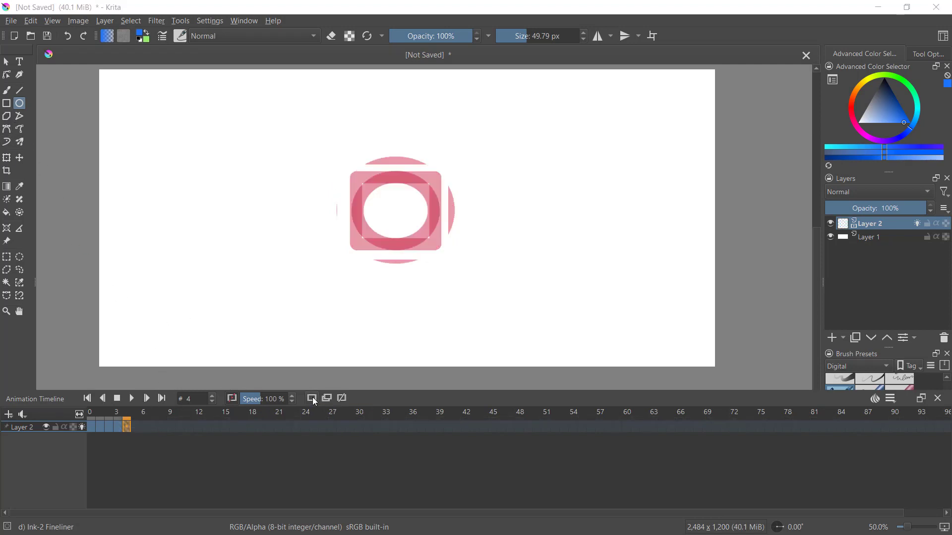
click(7, 105)
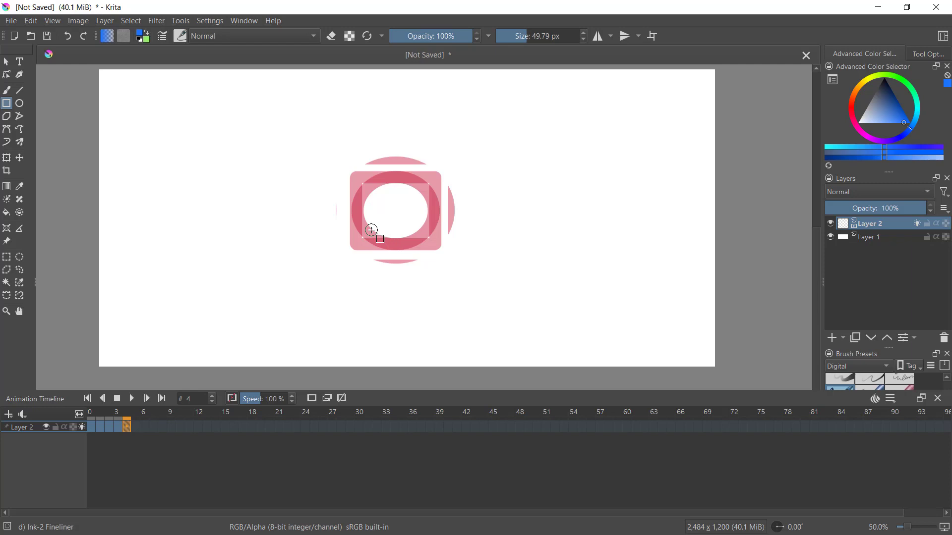
drag(372, 230, 420, 187)
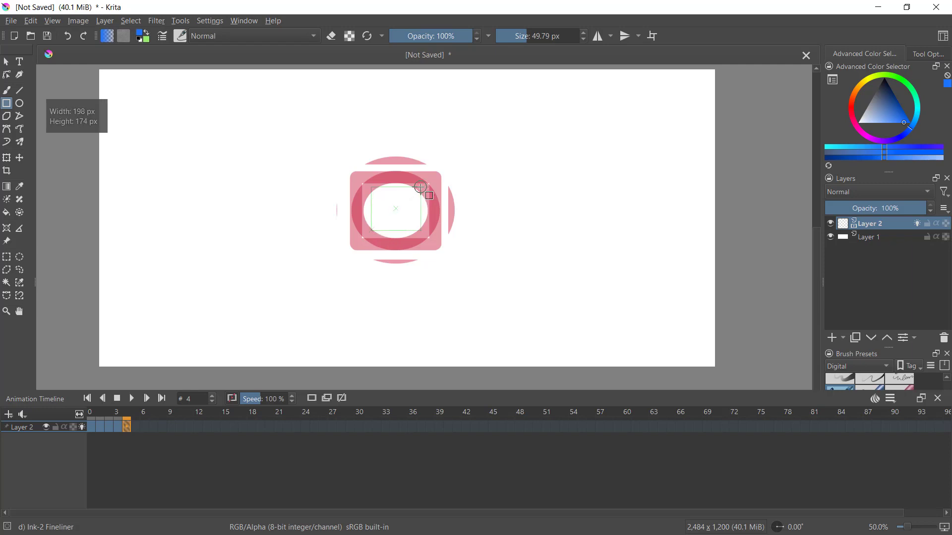
click(118, 428)
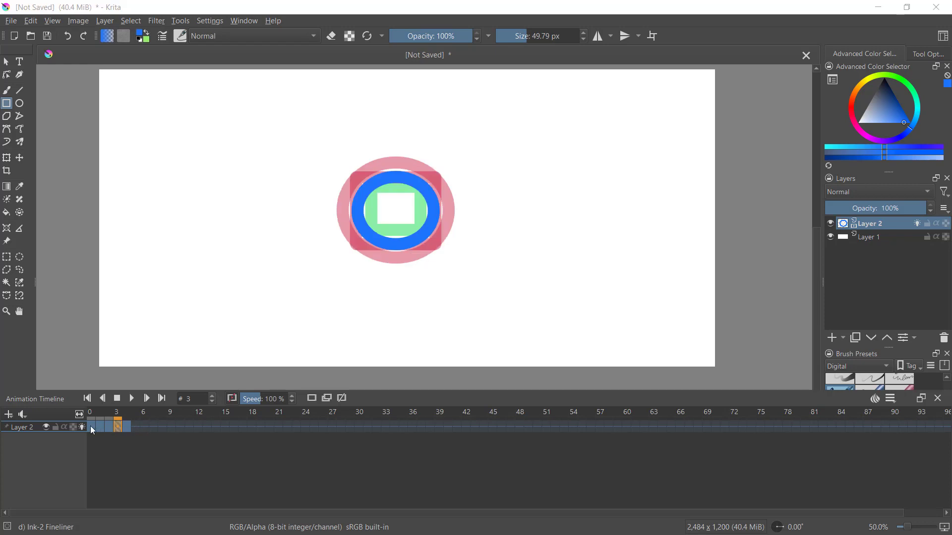
drag(93, 431, 126, 428)
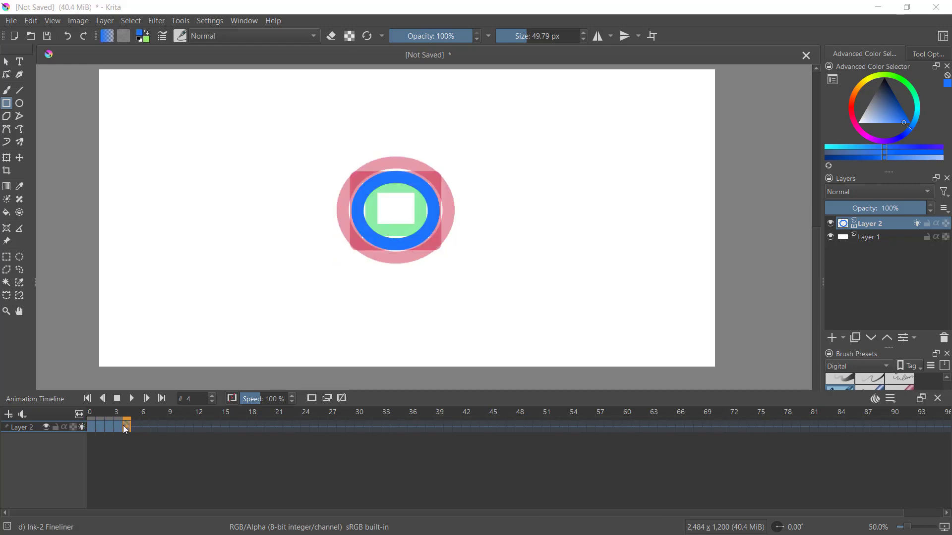
Step: Turn off onion skinning, step through frames 0–4, and lower playback speed to 25%
click(82, 427)
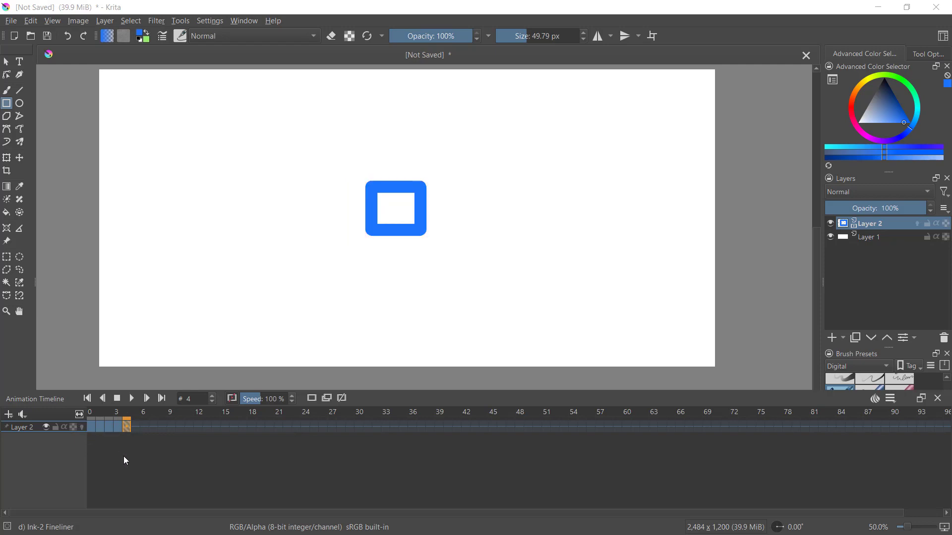
click(91, 425)
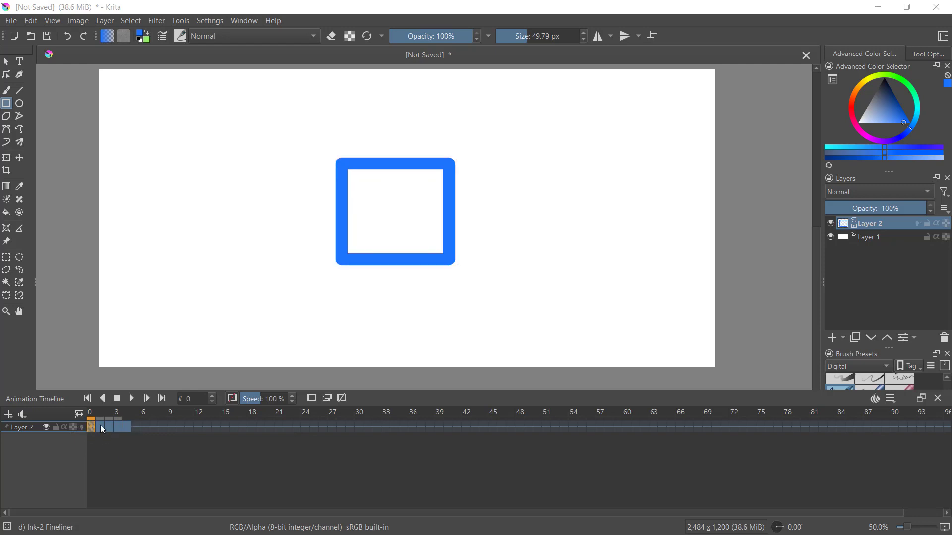
click(101, 426)
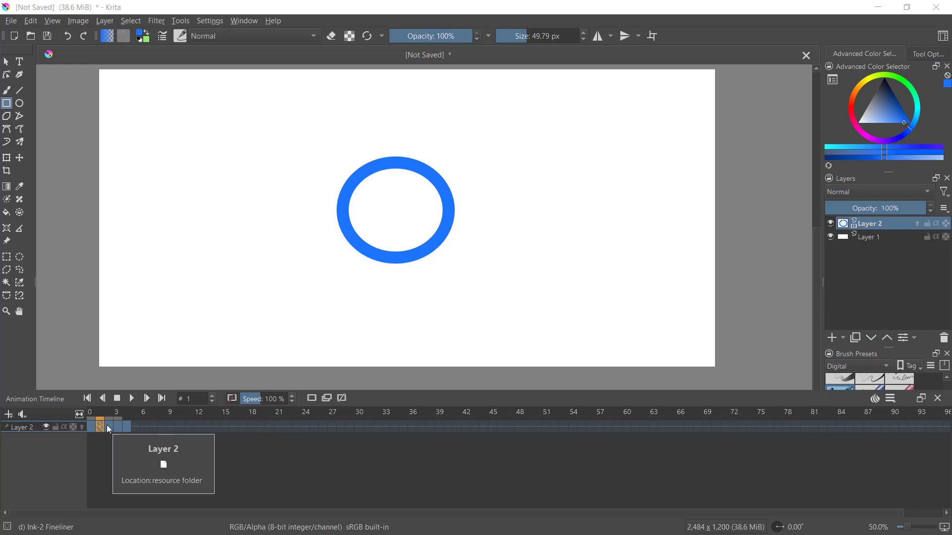
click(110, 430)
click(118, 427)
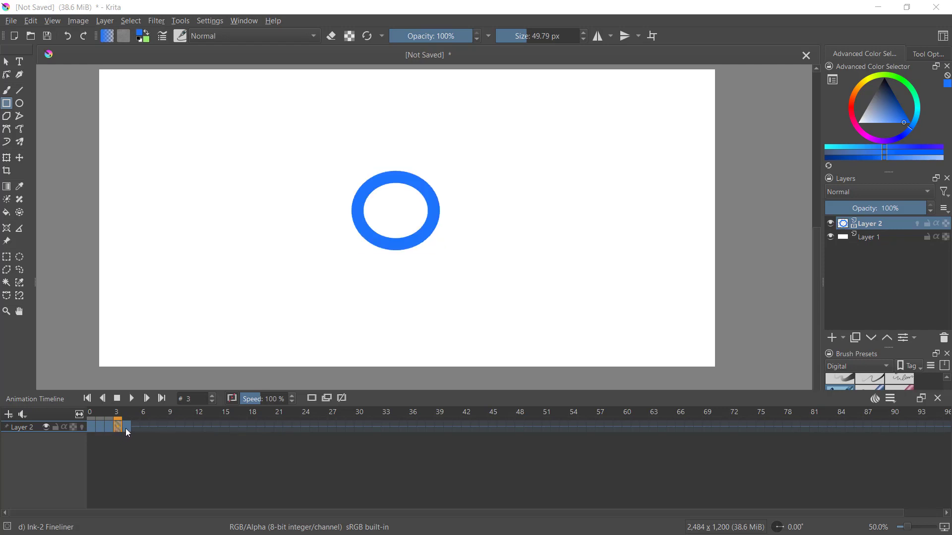
click(127, 428)
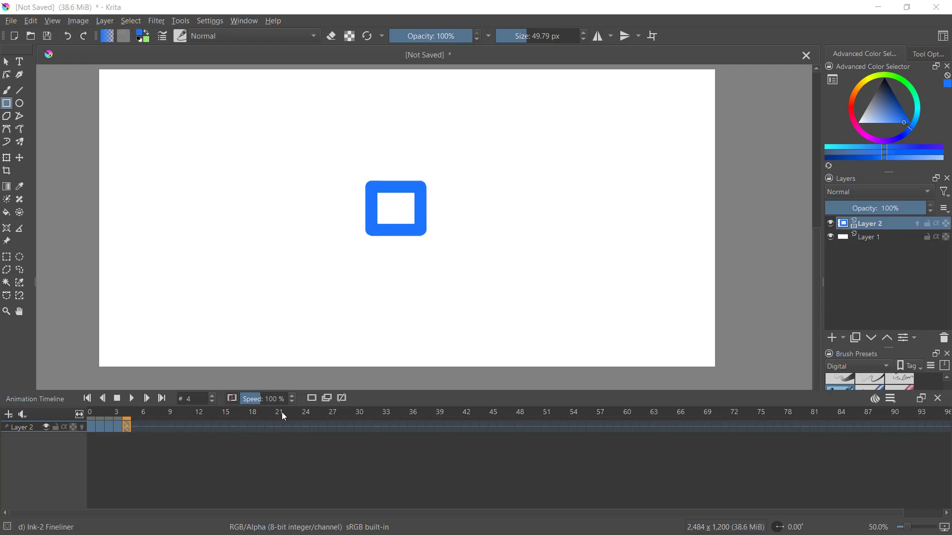
drag(268, 399, 223, 401)
Step: Set frame 4 as the animation's end time, play and stop it, then return to frame 3
right_click(128, 428)
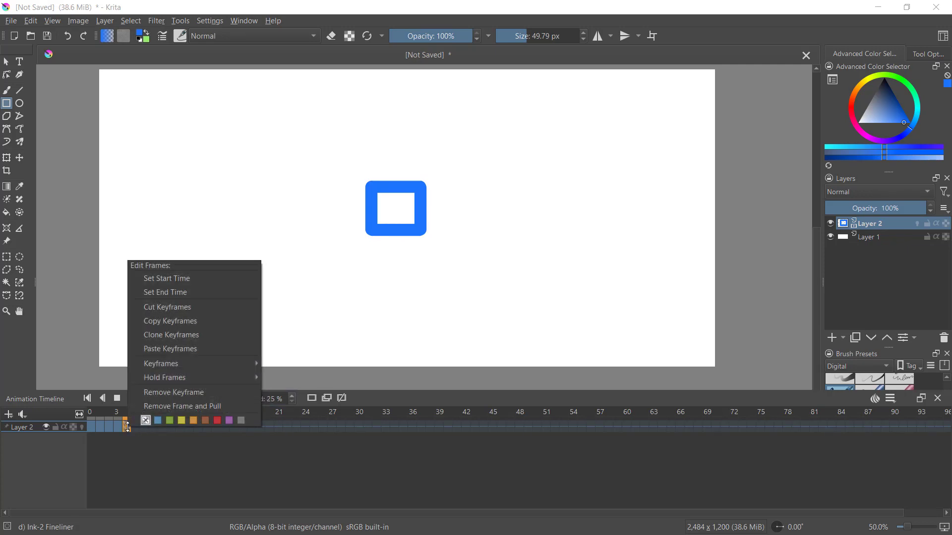
click(171, 292)
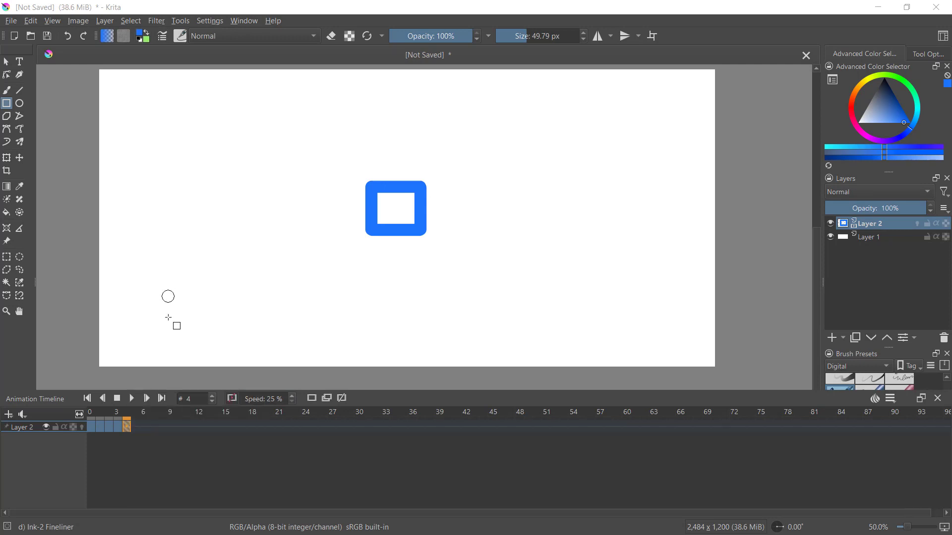
click(136, 401)
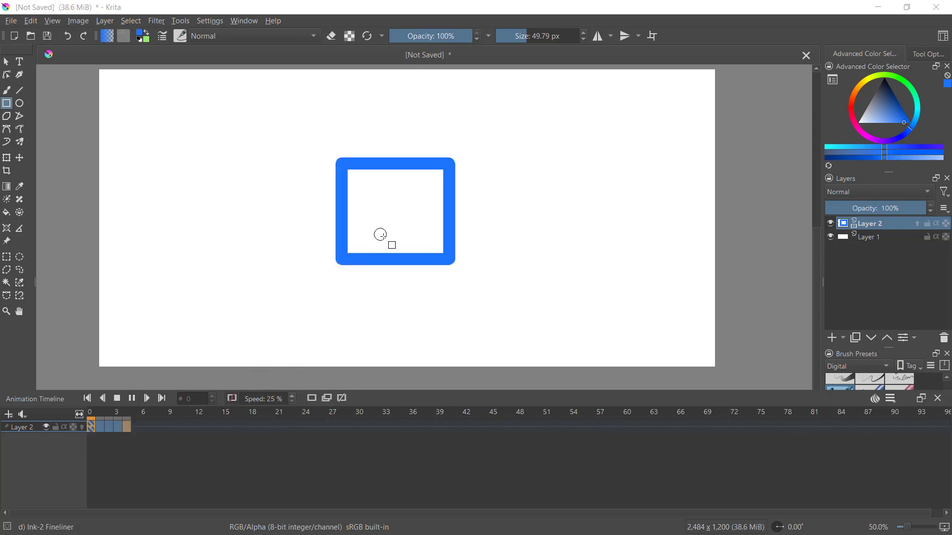
click(121, 400)
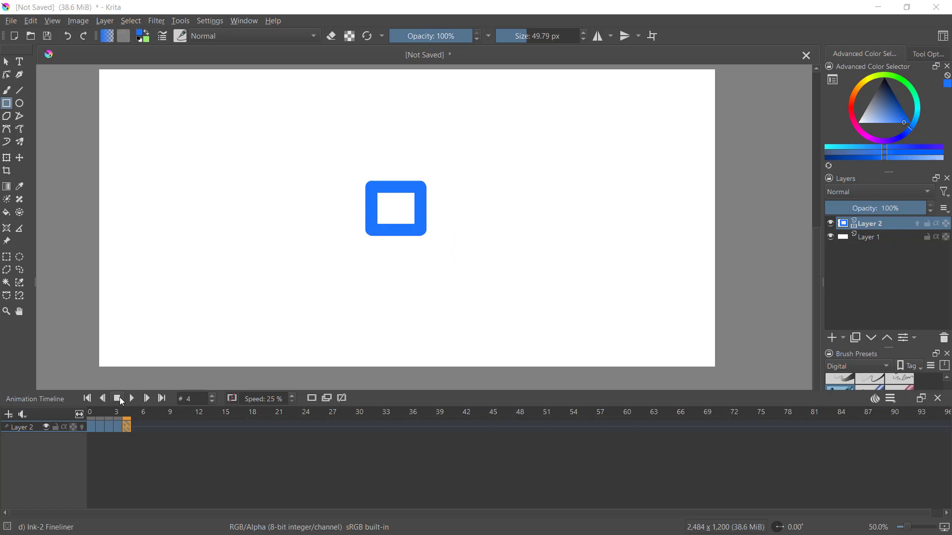
click(118, 426)
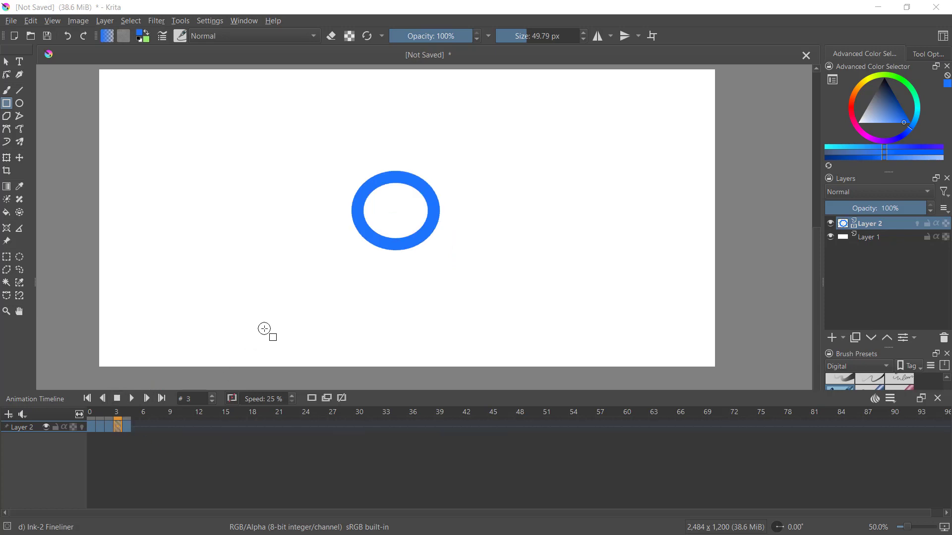
Step: Widen frame 3's circle into a horizontal oval with the Transform tool, then play and stop
click(6, 158)
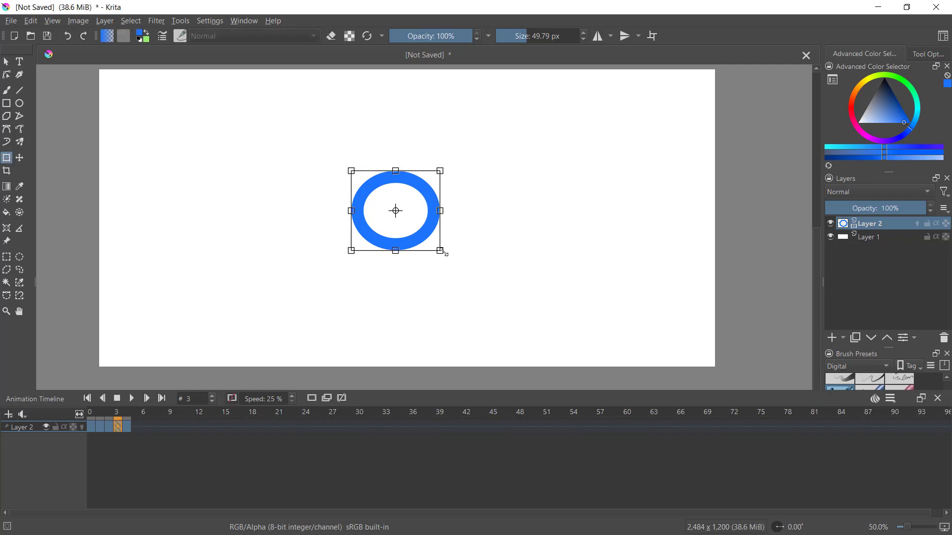
drag(440, 251, 520, 250)
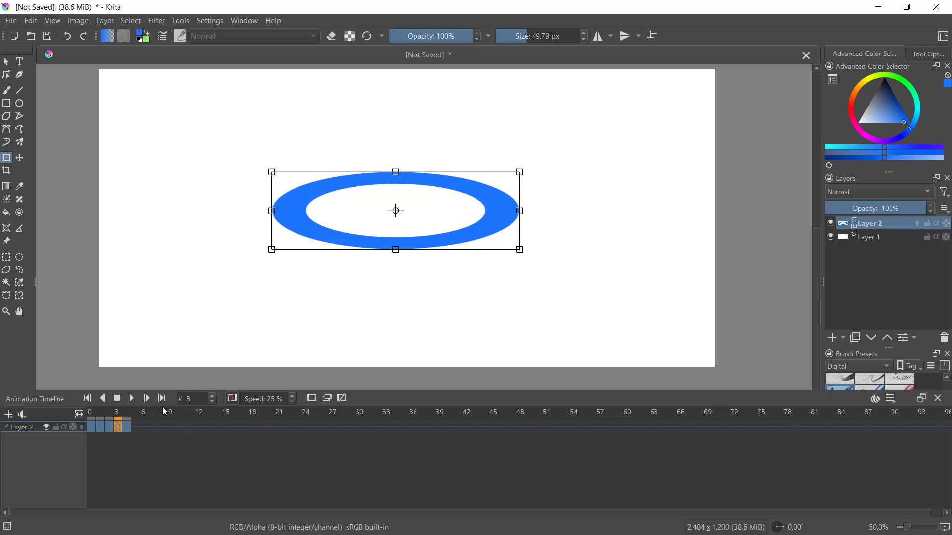
click(132, 399)
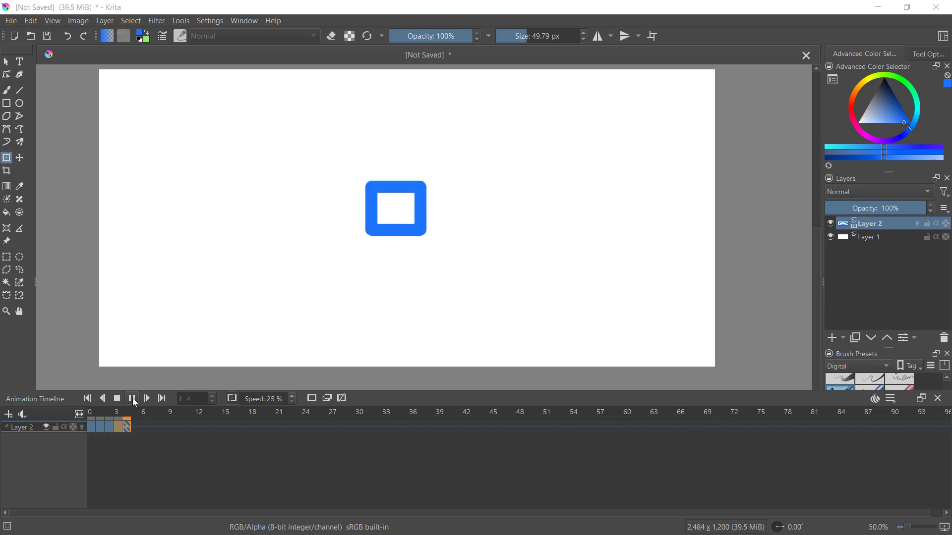
click(132, 399)
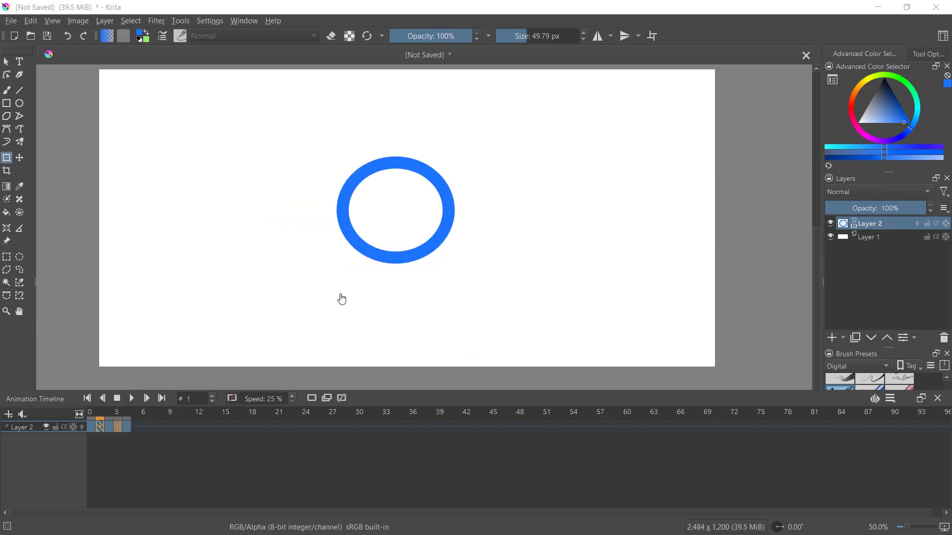